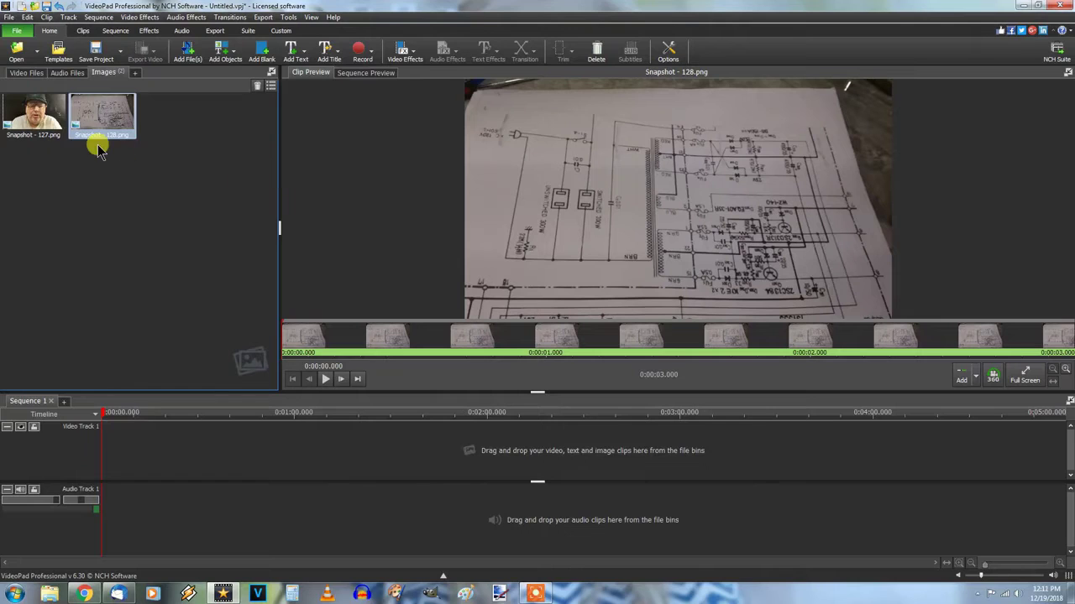
Preview the webcam snapshot, then the schematic snapshot Snapshot - 128.png.
left_click(37, 124)
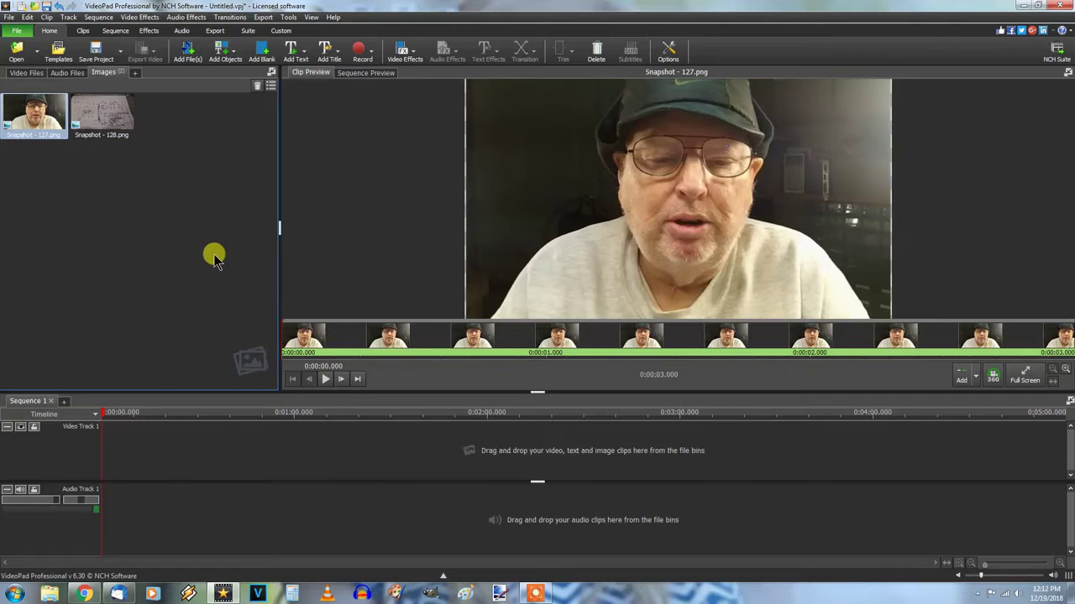
left_click(86, 133)
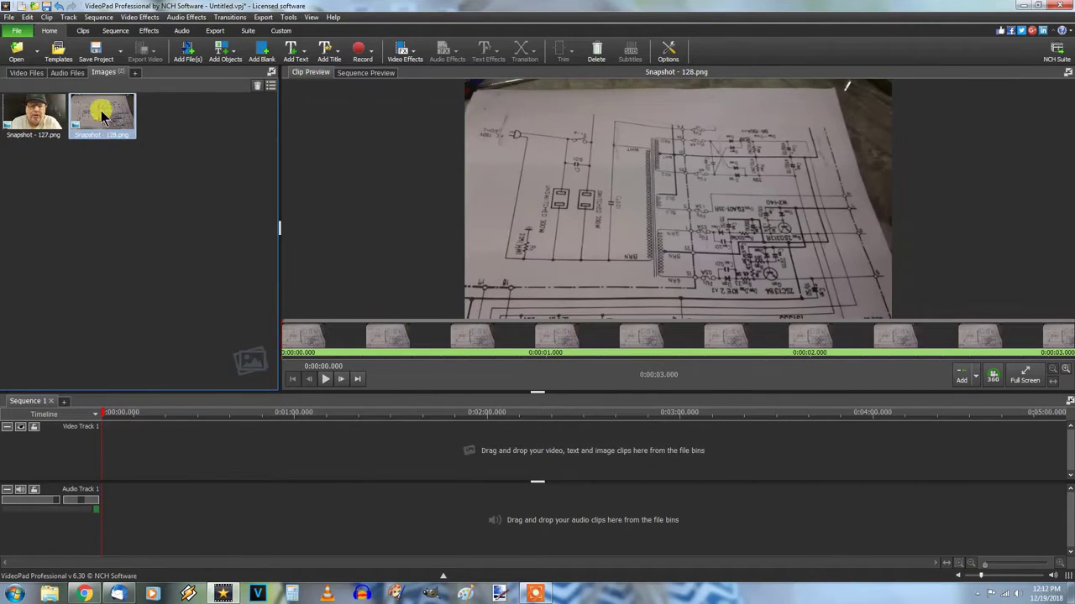
Place Snapshot - 128.png on Video Track 1 and overlay Snapshot - 127.png on Video Track 2.
right_click(101, 112)
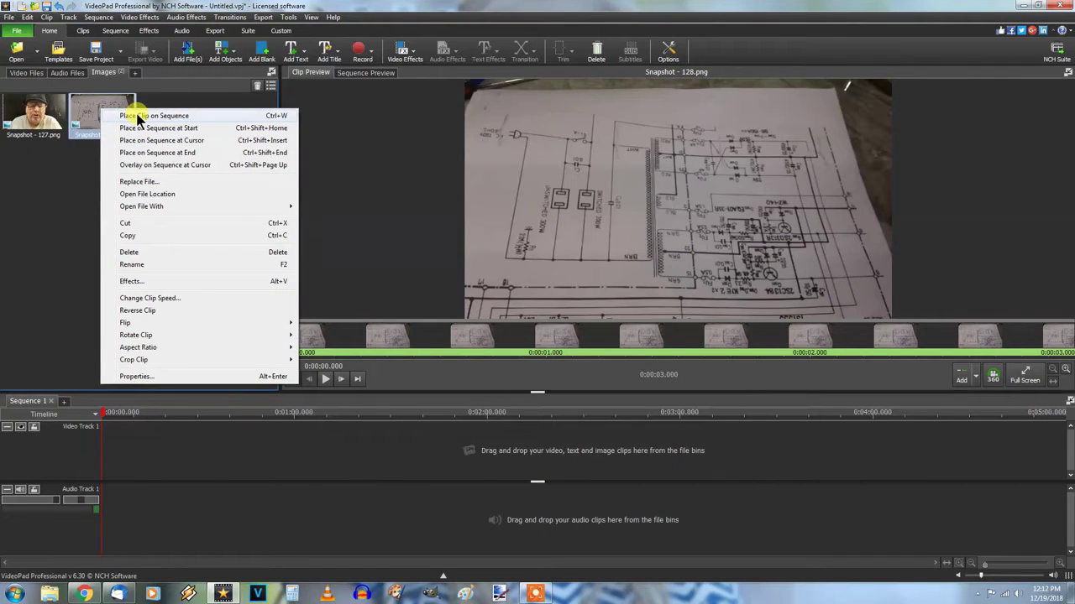
left_click(139, 119)
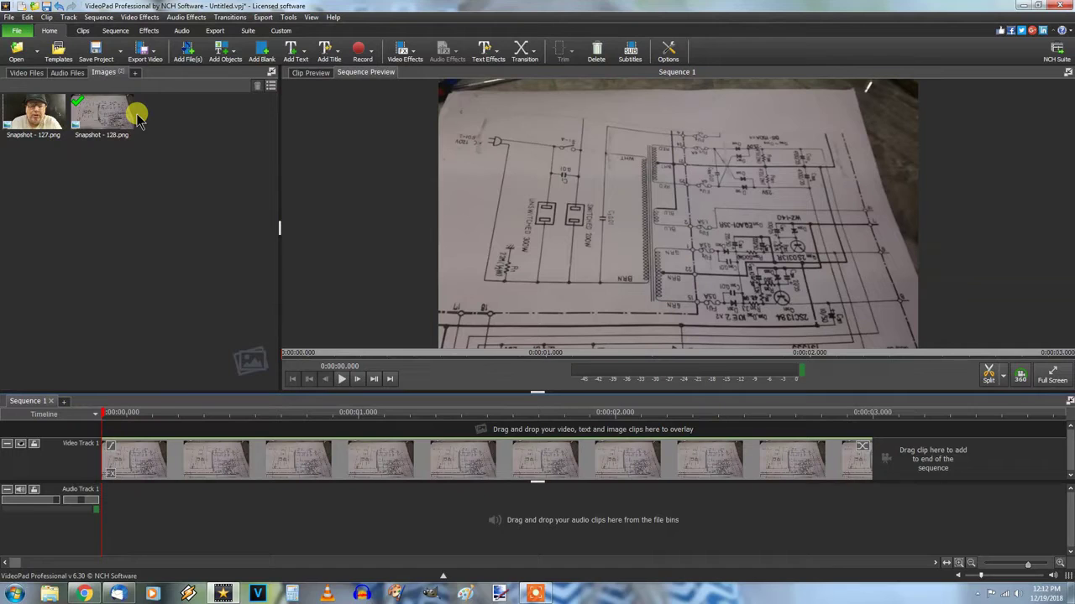
left_click(29, 113)
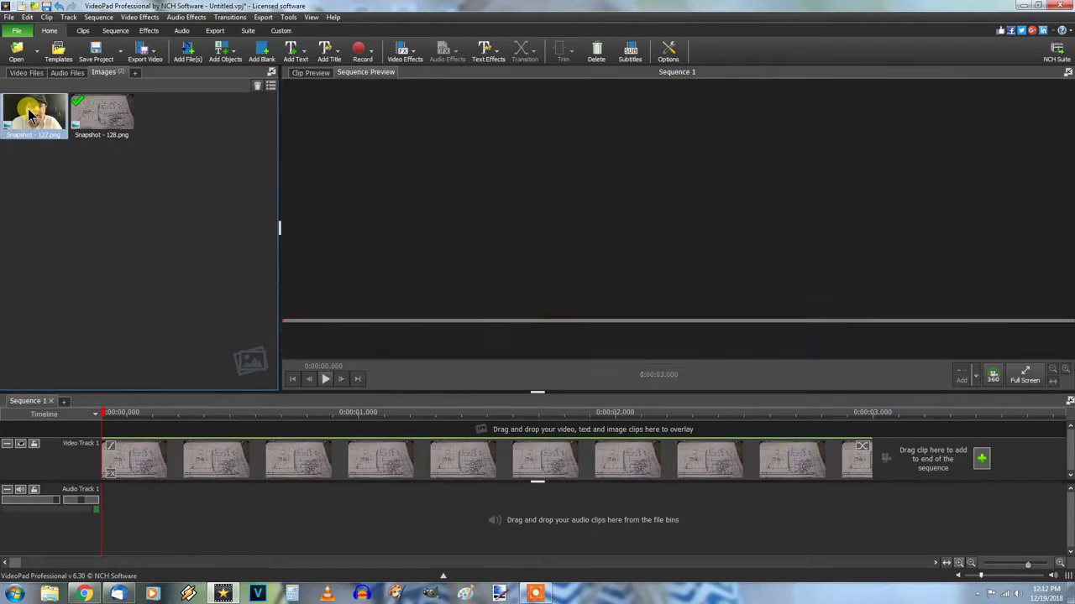
left_click_drag(30, 114, 100, 433)
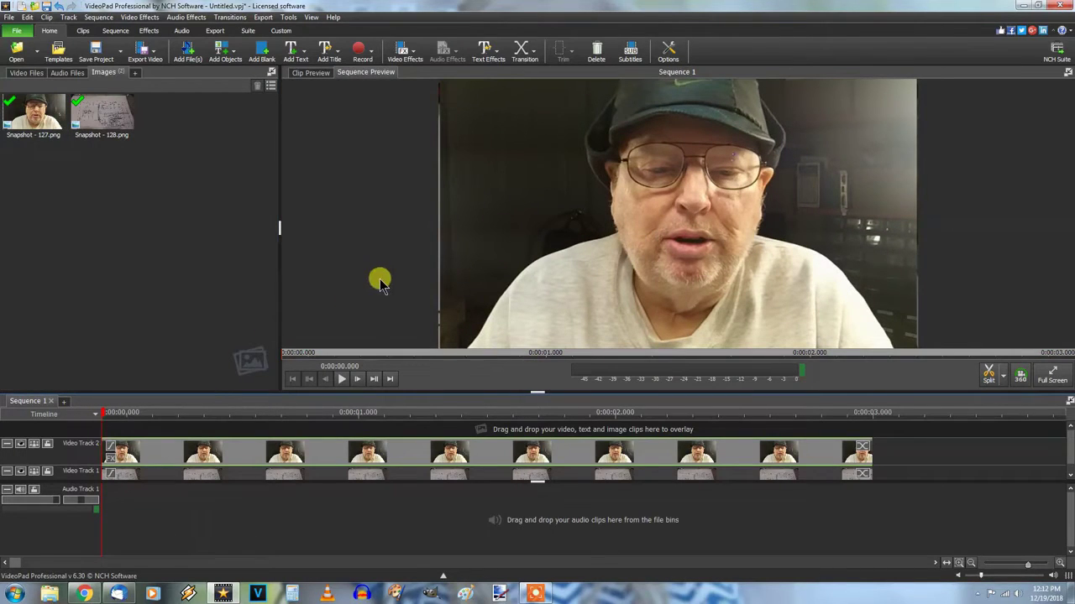
Move the playhead just past the sequence start and bring up the Video Effects gallery.
left_click(117, 417)
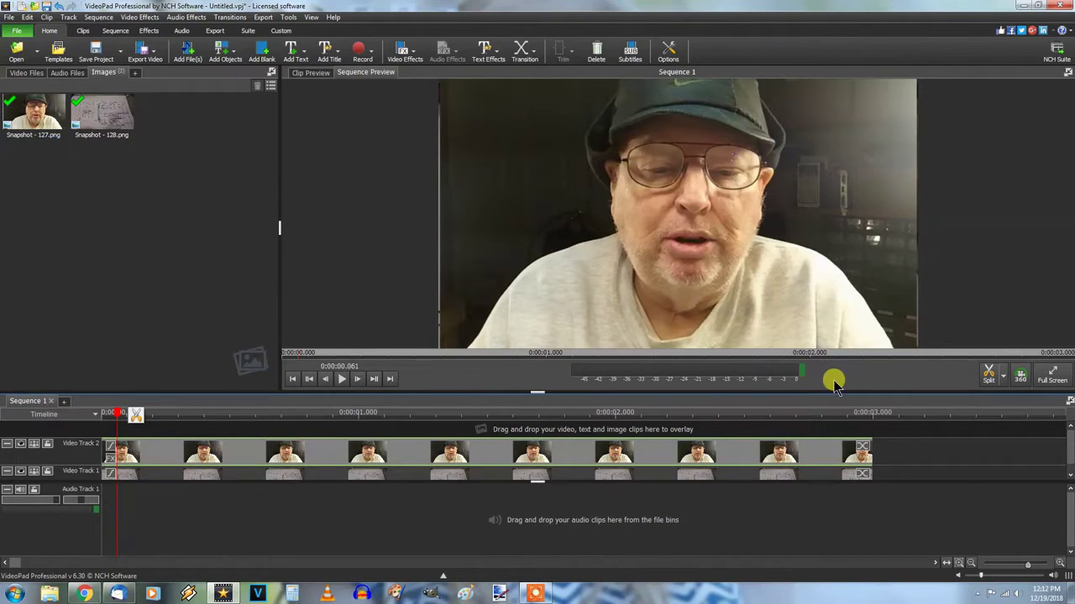
scroll(1069, 453, "down", 1)
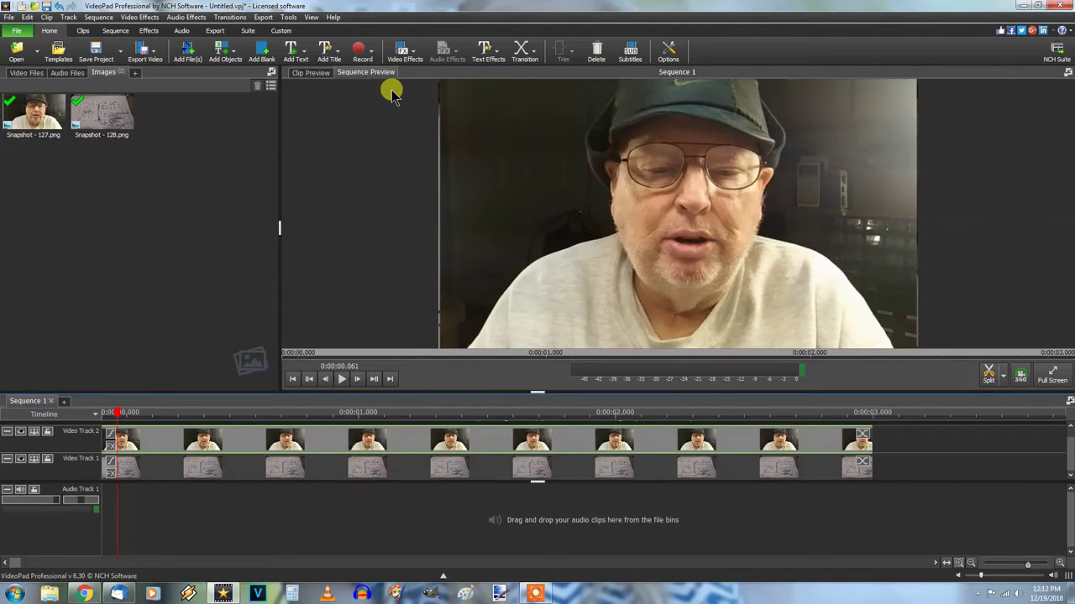
left_click(404, 52)
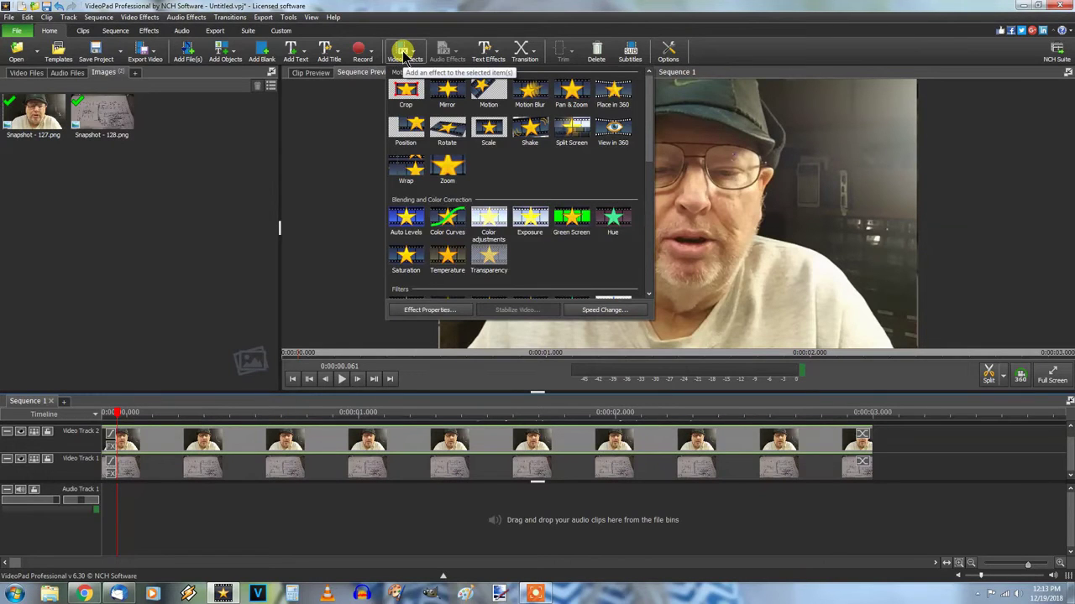
Scale the webcam clip to 0.30 horizontally and vertically, then preview the inset over the schematic.
left_click(491, 139)
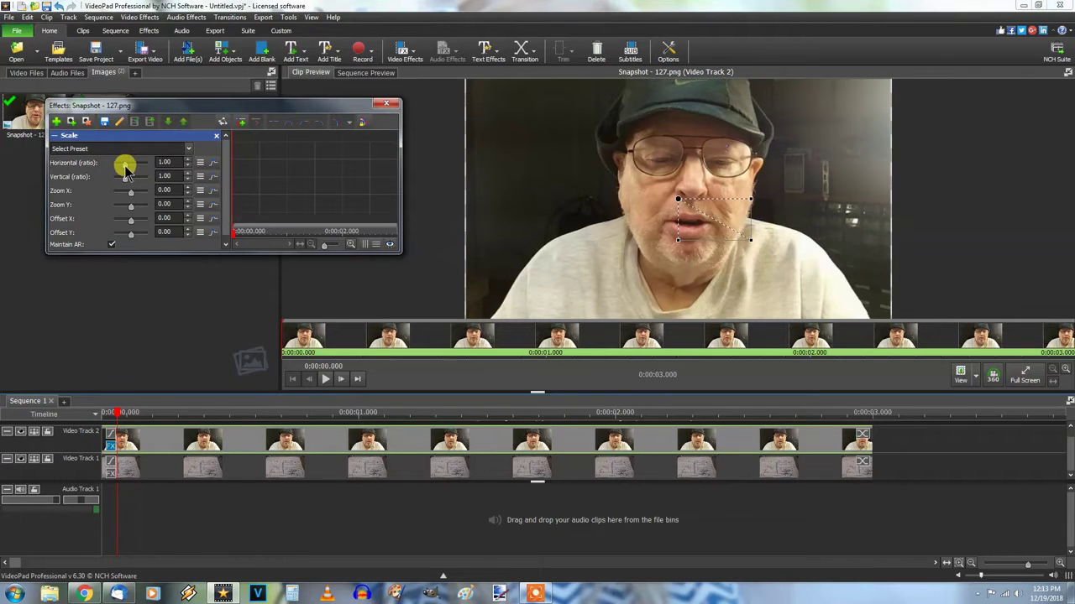
left_click_drag(126, 168, 120, 170)
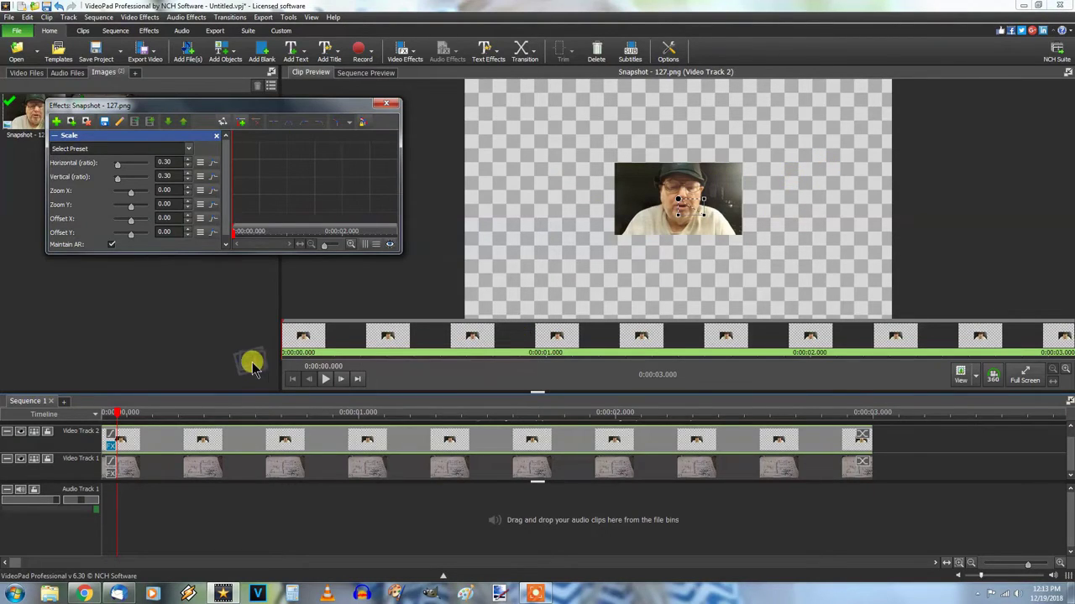
left_click(149, 415)
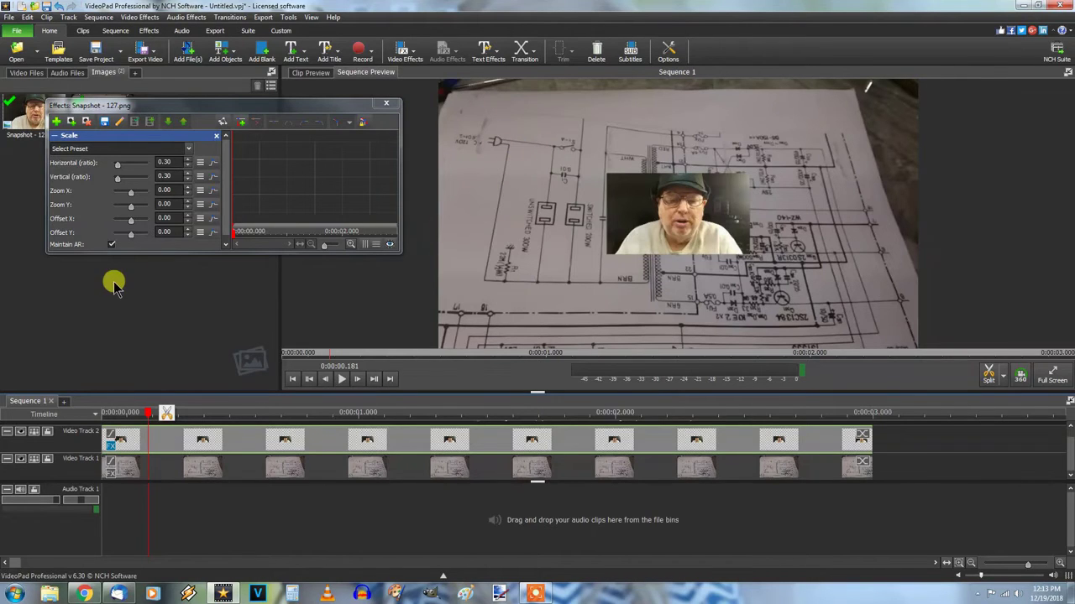
Add a Position effect moving the webcam inset top-left, offsets -35.17 and -35.51.
left_click(111, 133)
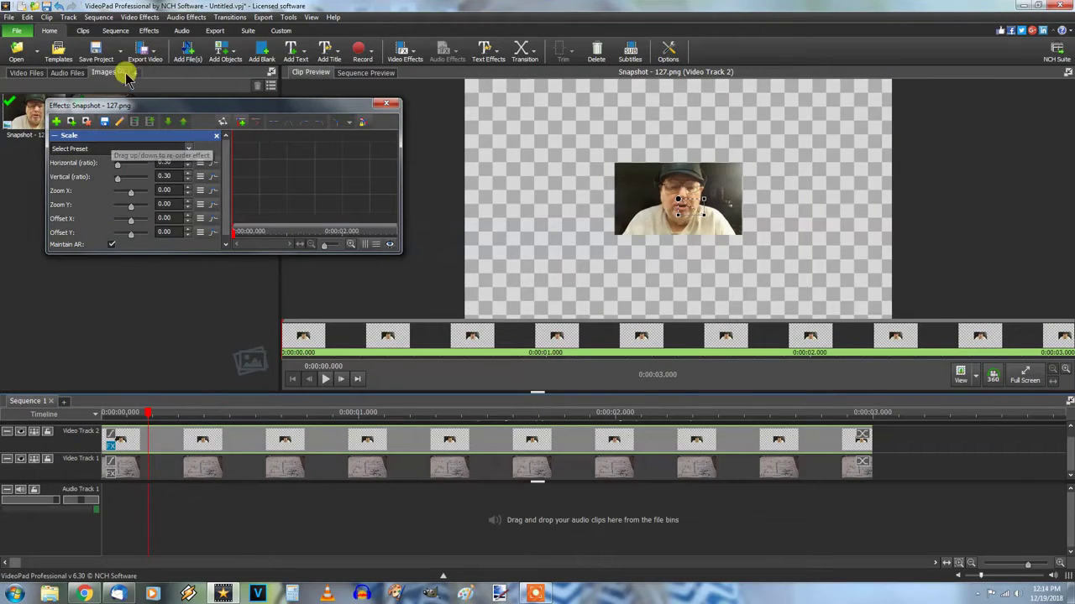
left_click(55, 125)
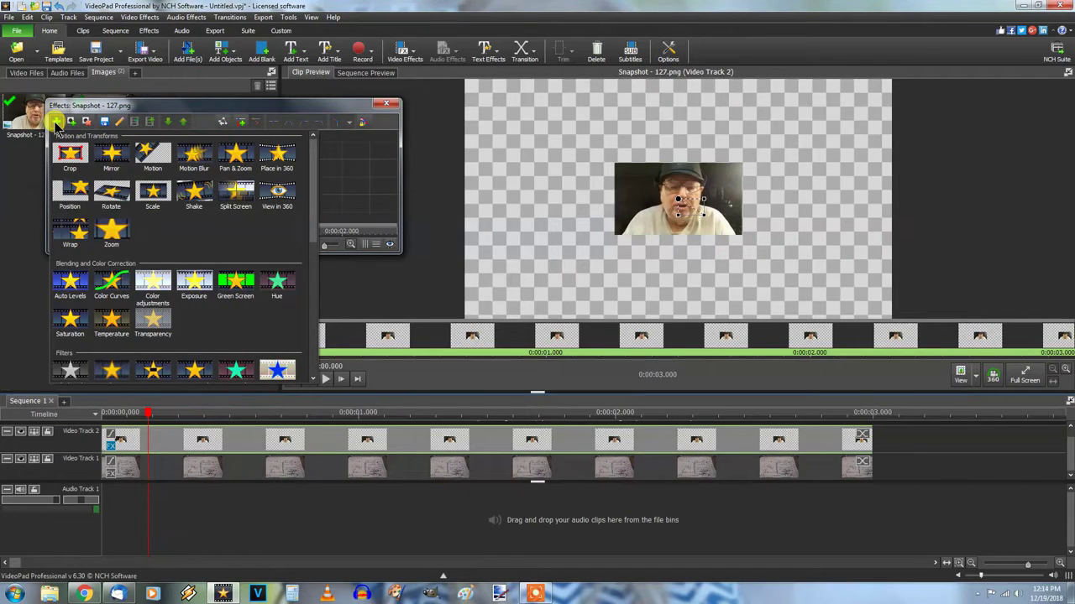
left_click(71, 197)
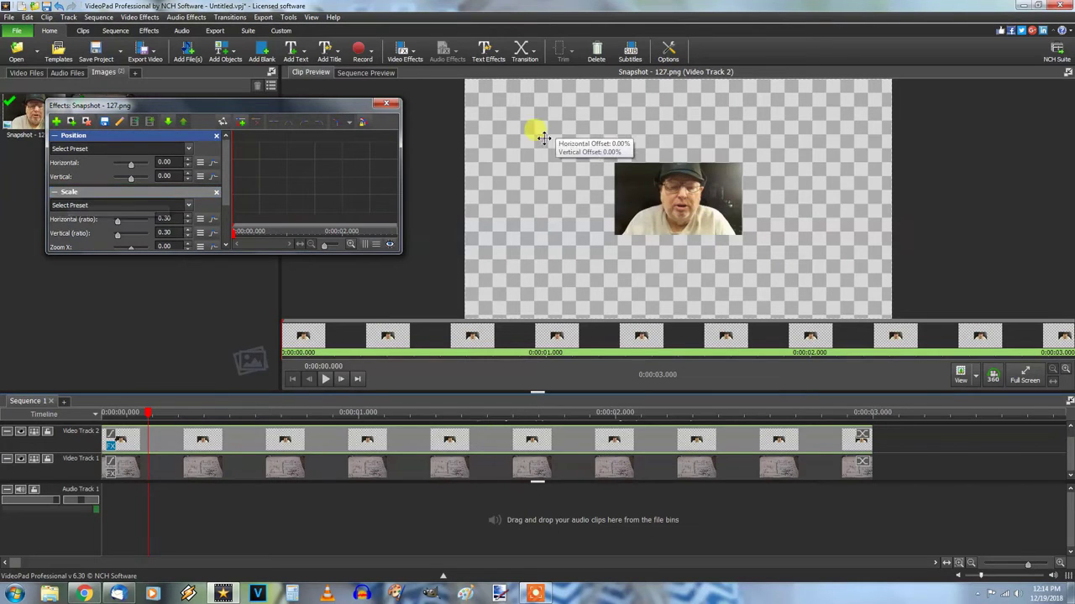
left_click_drag(664, 201, 516, 123)
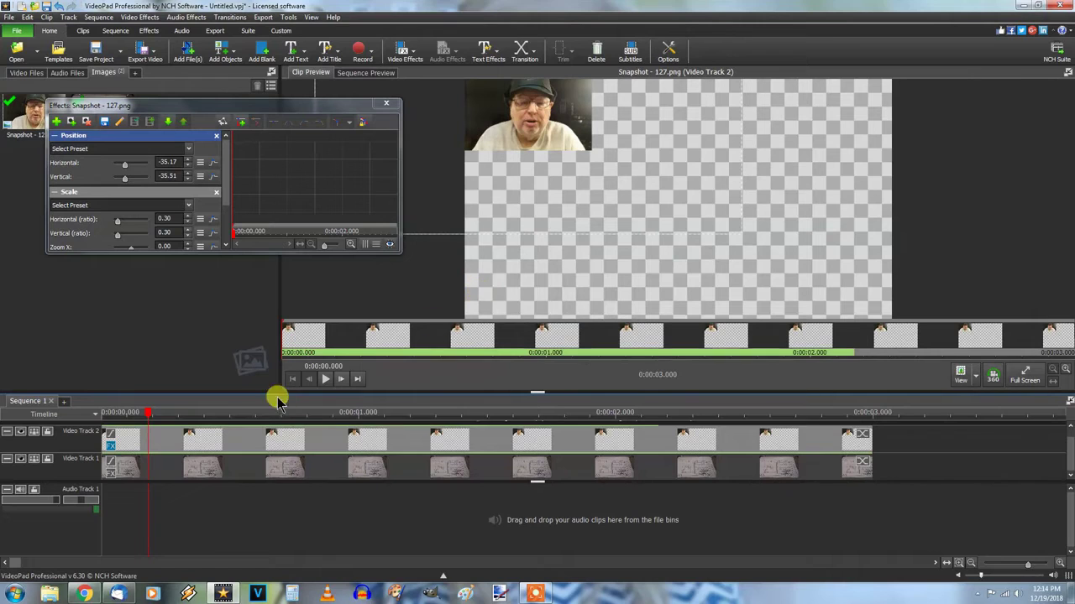
Play the picture-in-picture sequence from the start, rewind, and close the Effects window.
left_click(176, 414)
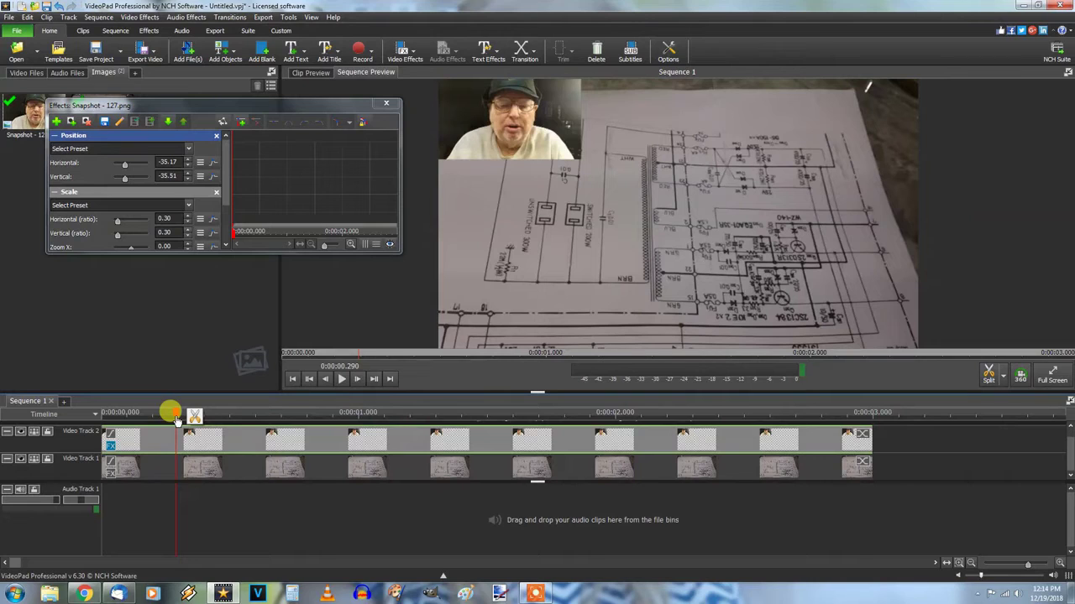
left_click_drag(174, 416, 102, 415)
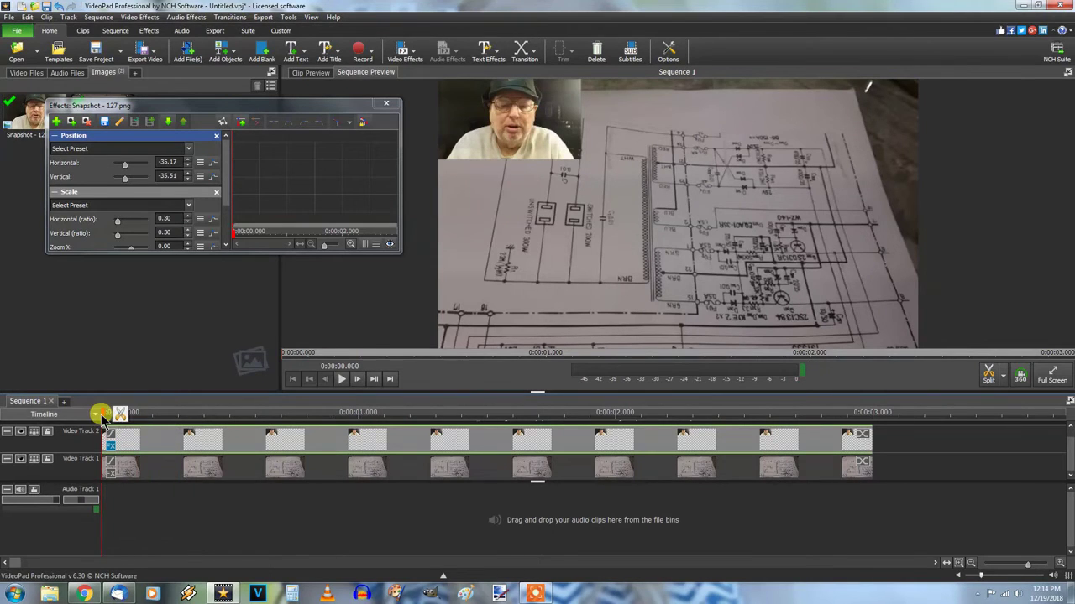
left_click(340, 380)
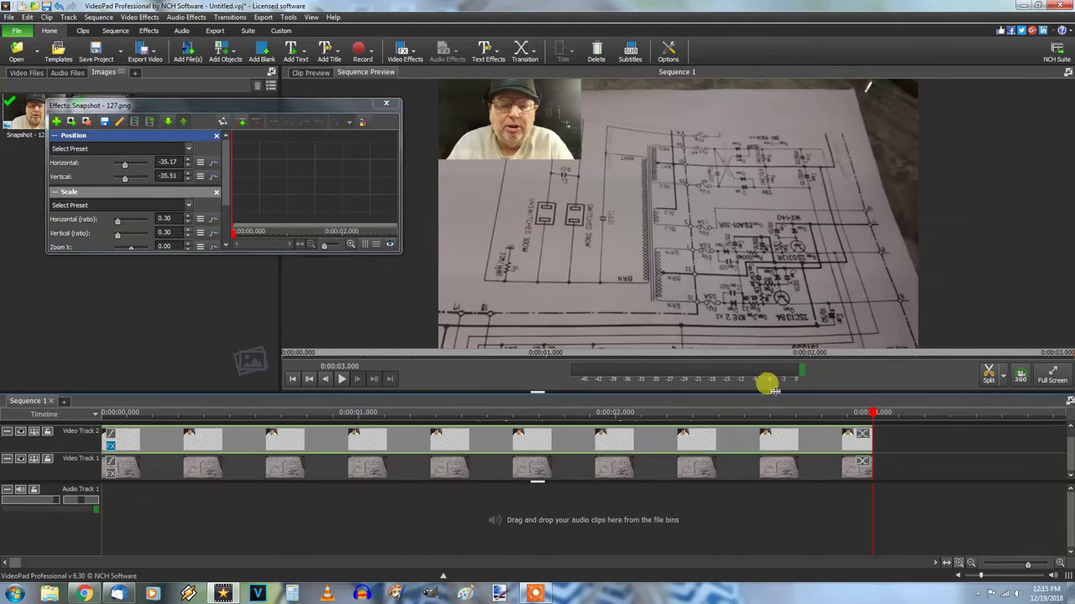
left_click(296, 378)
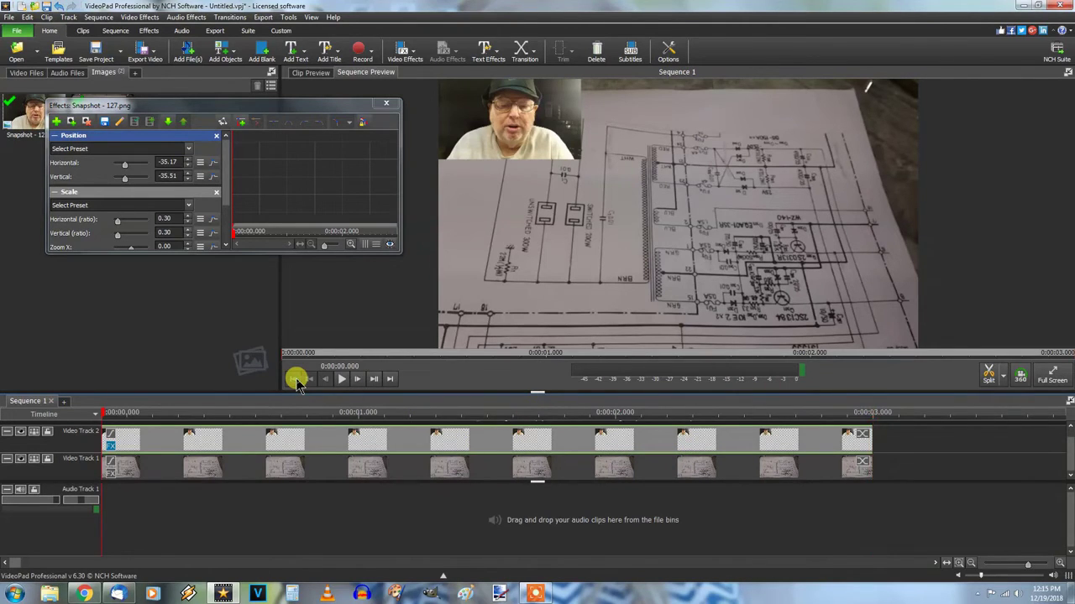
left_click(386, 103)
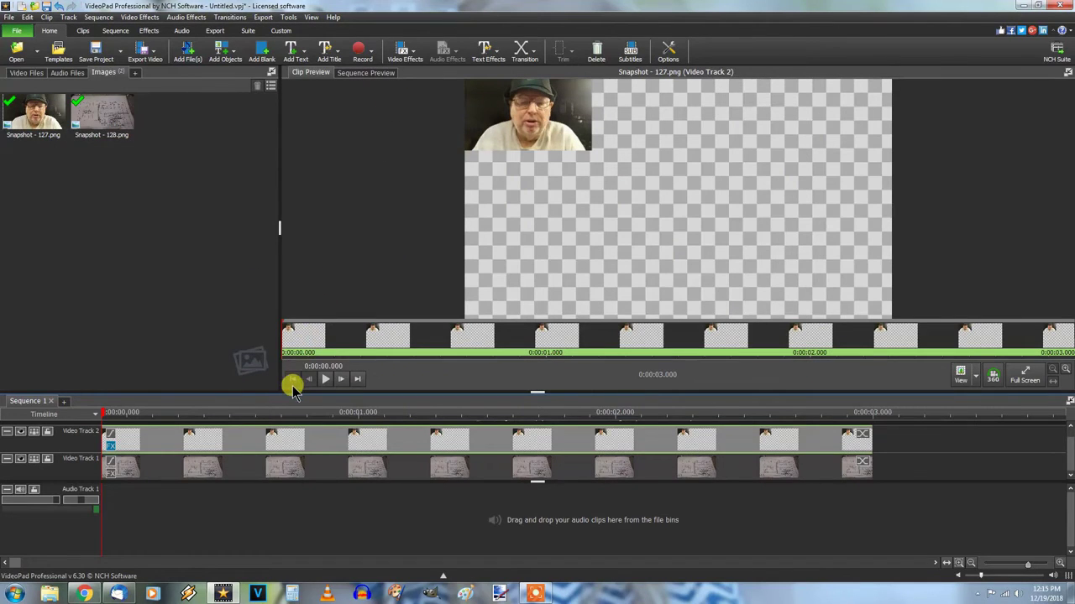
Add a Crop effect with X2 at 26.51 to trim the webcam snapshot's right side.
left_click(112, 414)
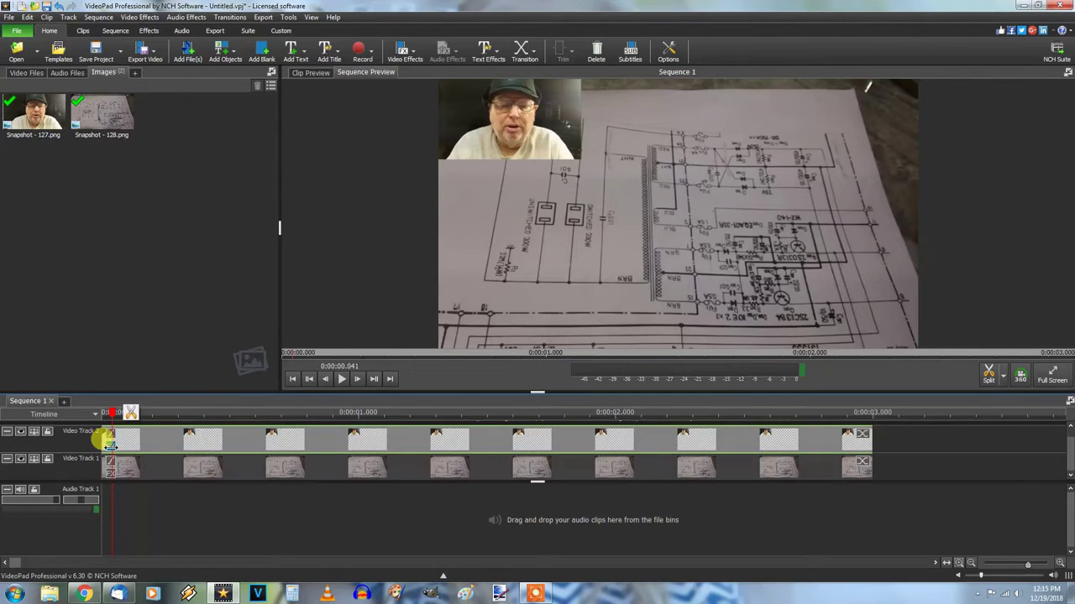
left_click(152, 427)
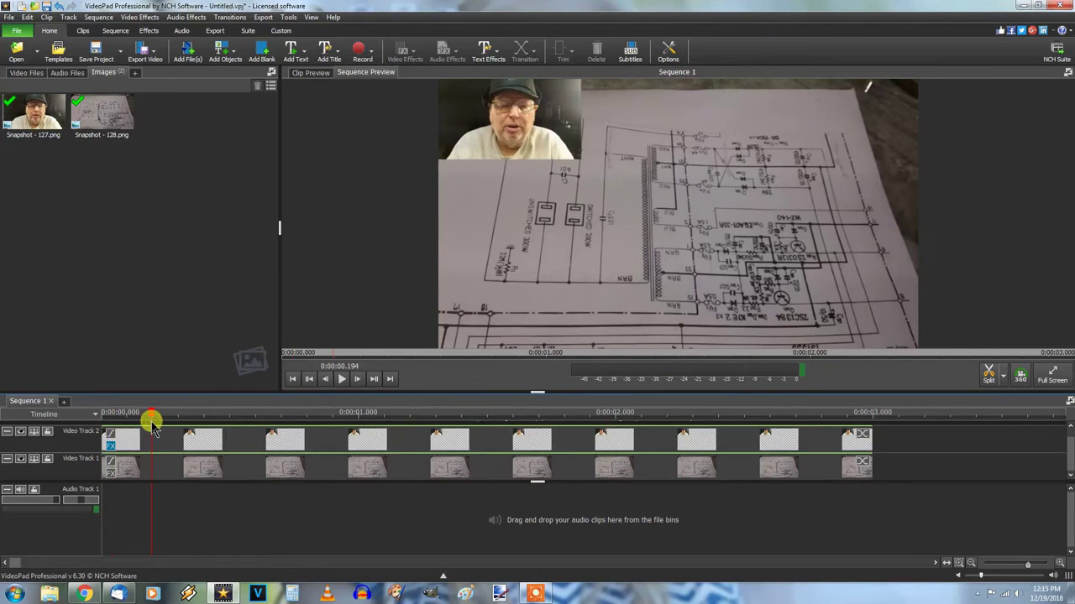
double_click(109, 453)
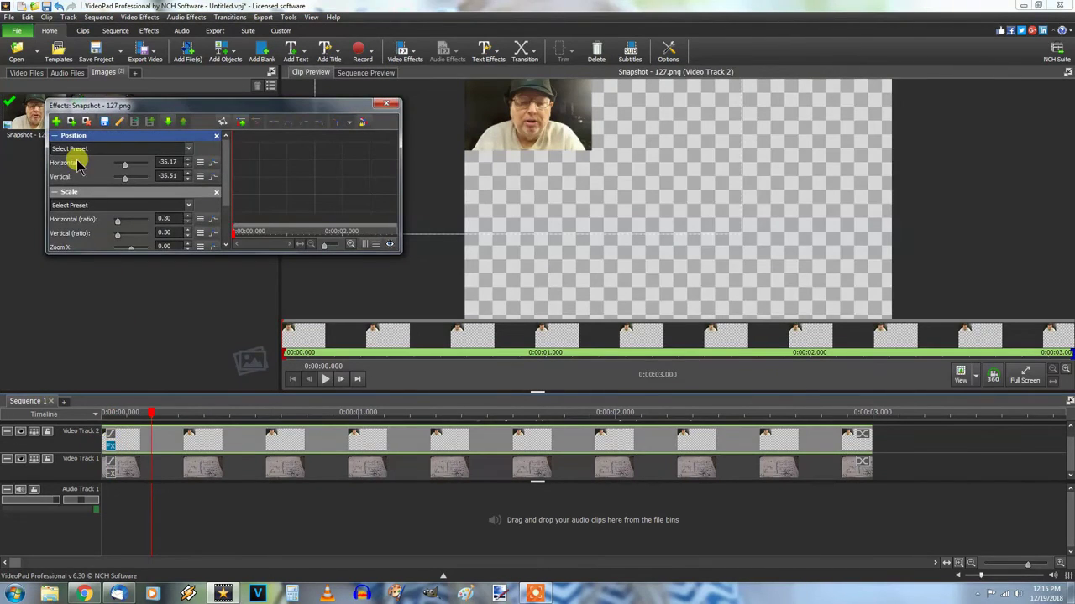
left_click(56, 123)
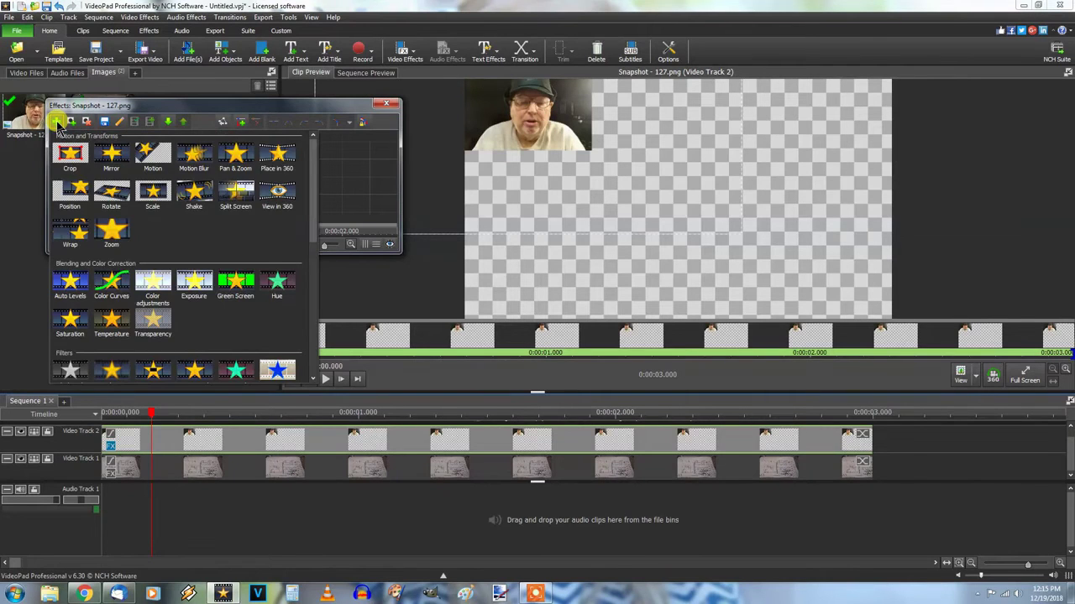
left_click(67, 158)
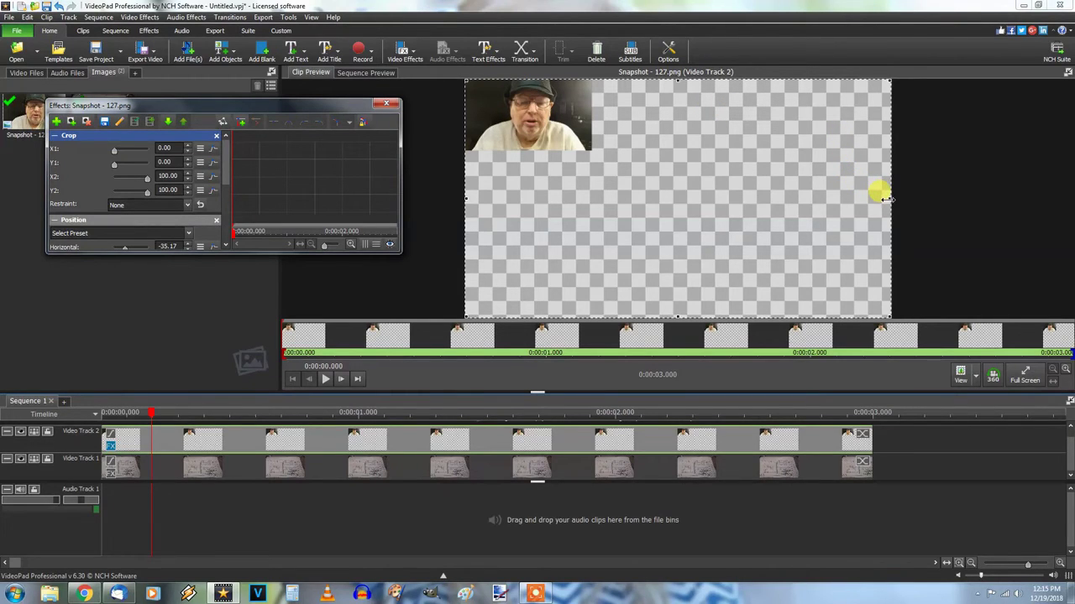
left_click_drag(888, 199, 870, 203)
left_click_drag(777, 208, 576, 198)
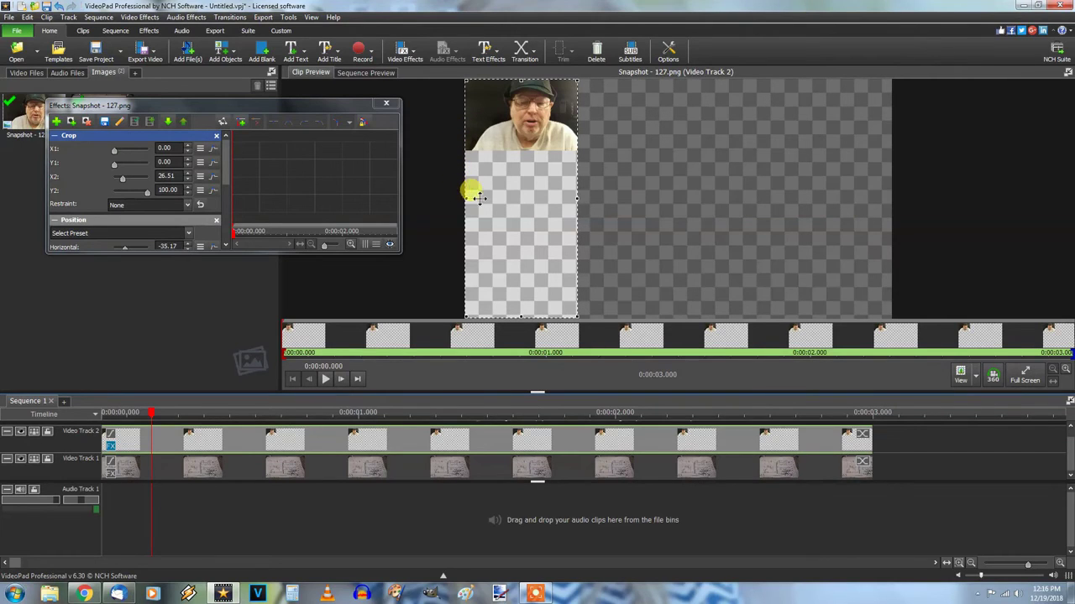
left_click(170, 414)
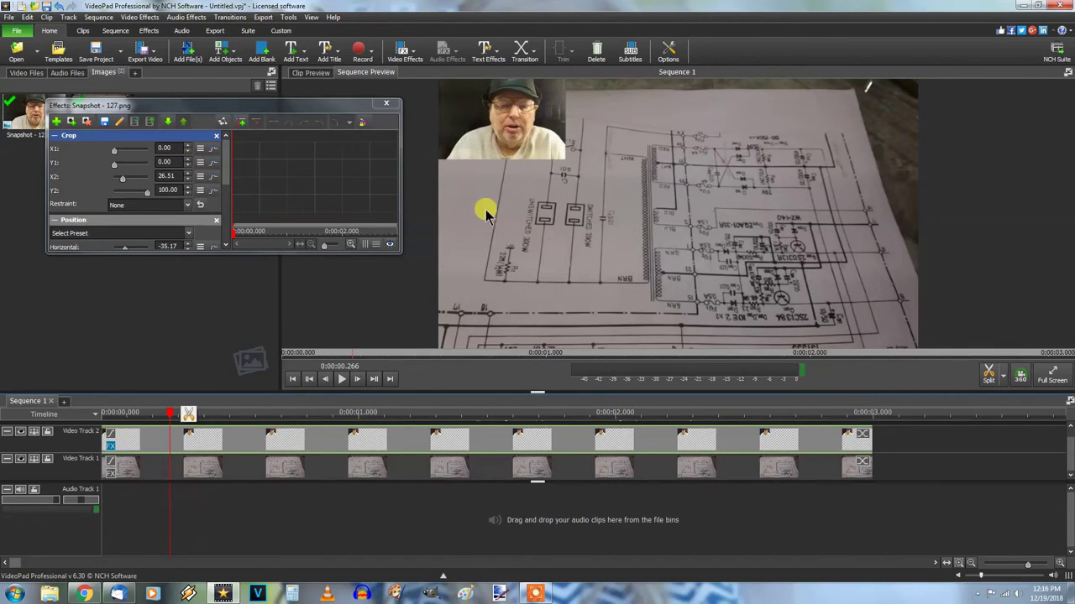
Close the Effects window, check both track clips, and view the composite at 0:00:01.145.
left_click(386, 106)
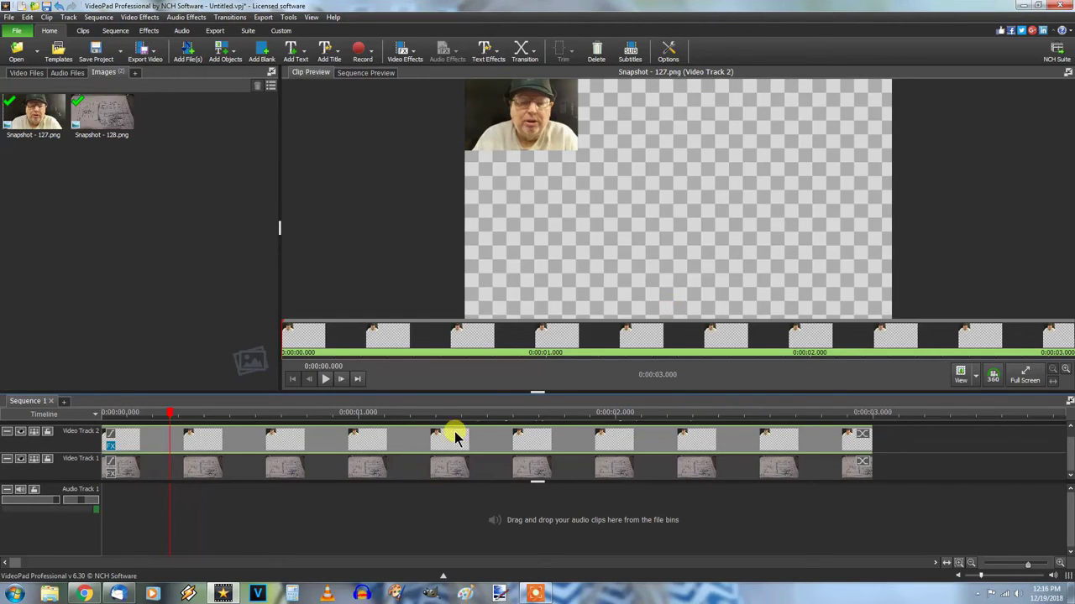
left_click(412, 471)
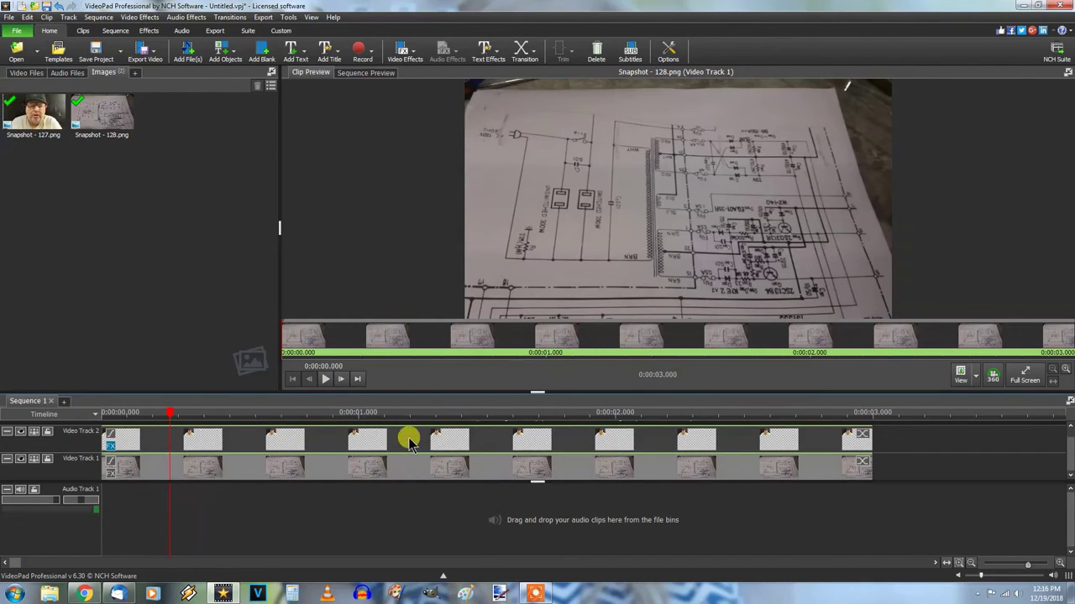
left_click(412, 445)
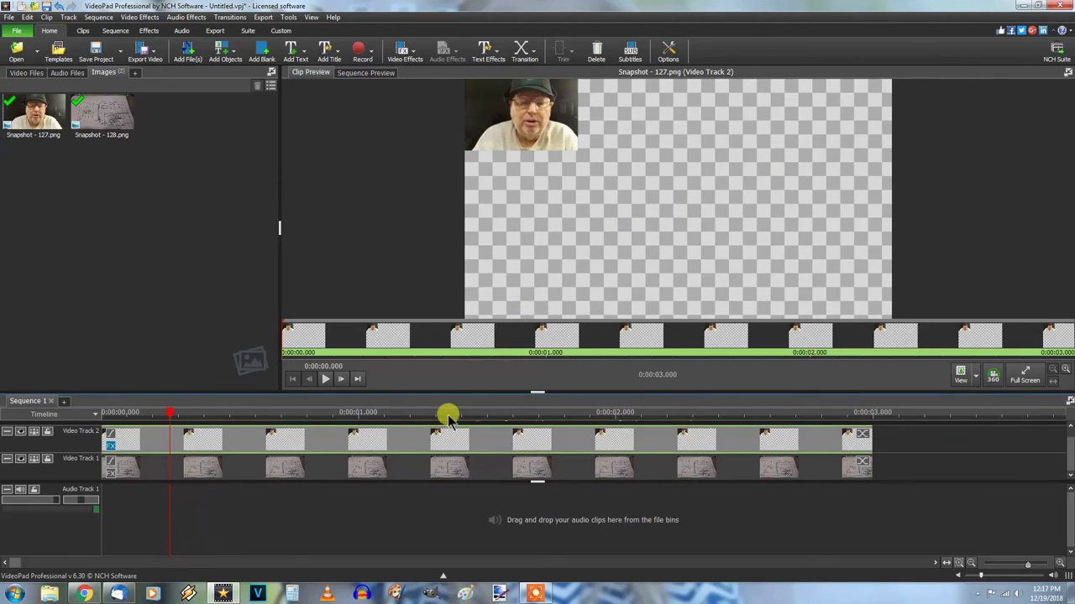
left_click(396, 413)
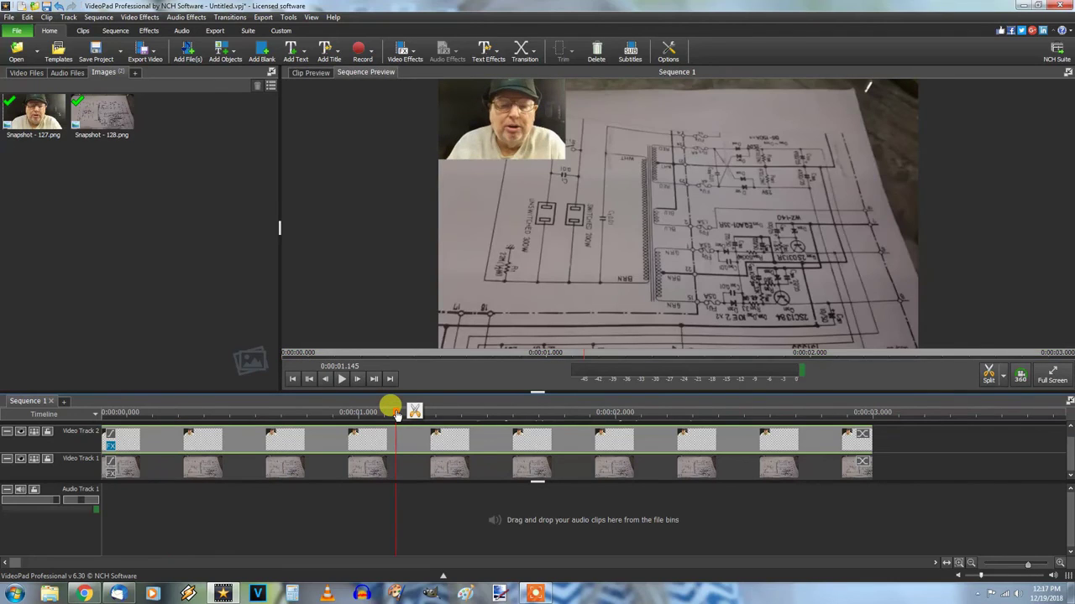